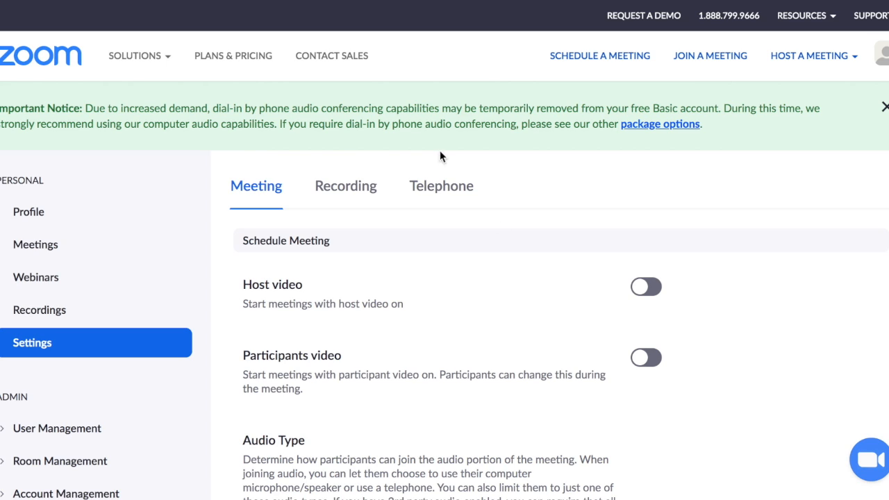
- Turn on host video in the Schedule Meeting settings so meetings start with the host's video on
scroll(498, 307, down, 1)
scroll(498, 306, up, 1)
scroll(429, 405, down, 2)
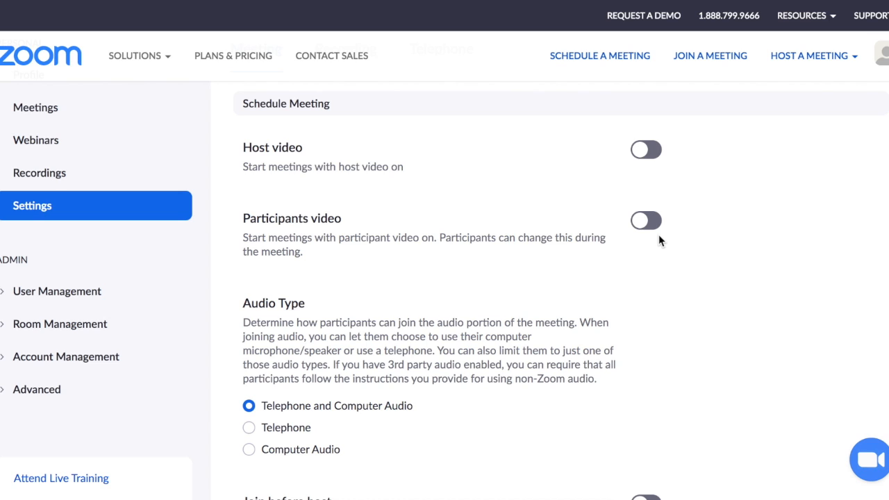
click(650, 151)
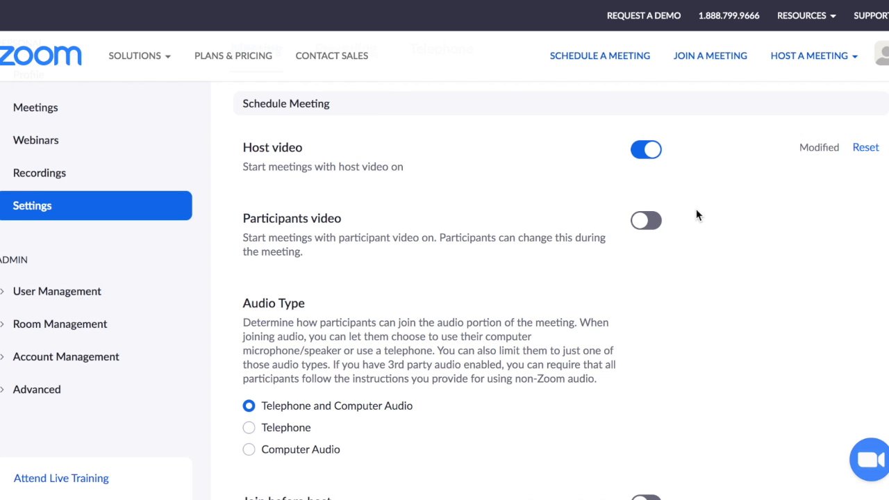
- Set the meeting audio type to Computer Audio and save the change
scroll(697, 215, down, 3)
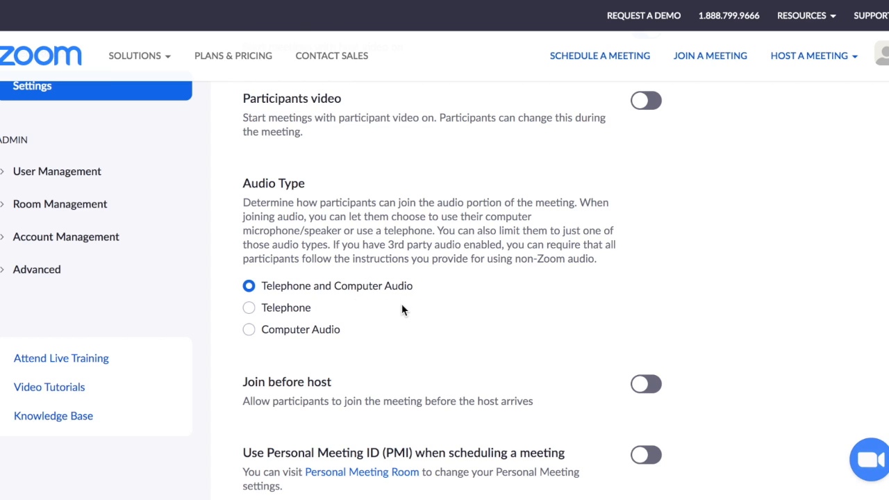
click(249, 330)
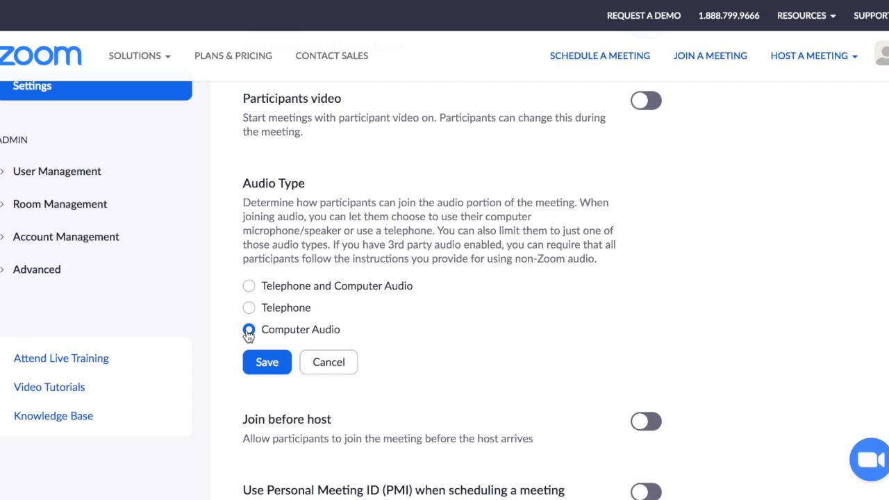
click(268, 360)
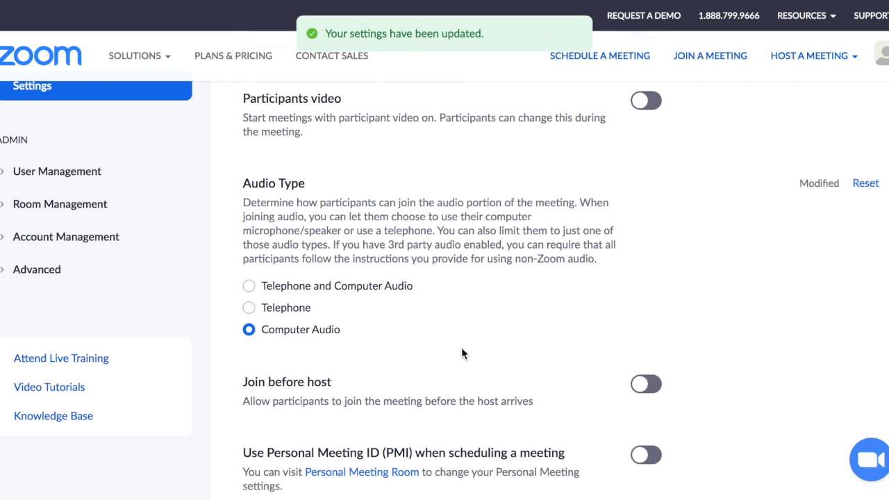
- Turn on the setting that mutes participants upon entry to the meeting
scroll(462, 353, down, 3)
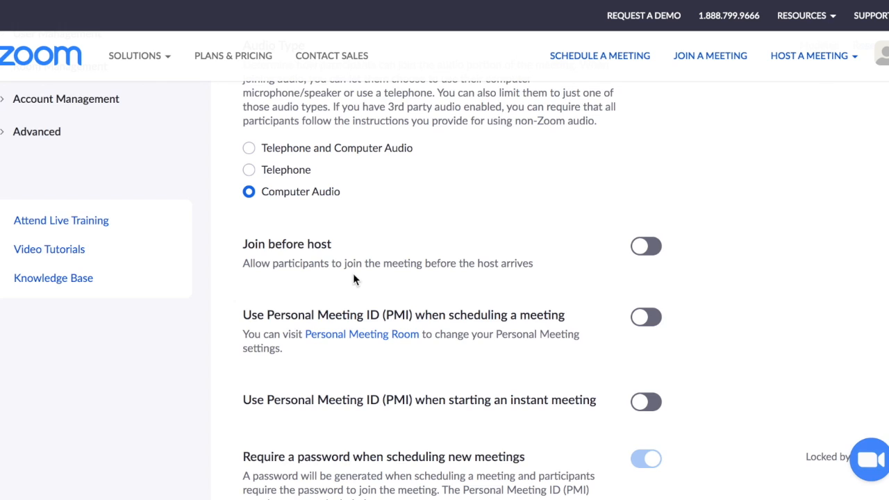
scroll(353, 275, down, 1)
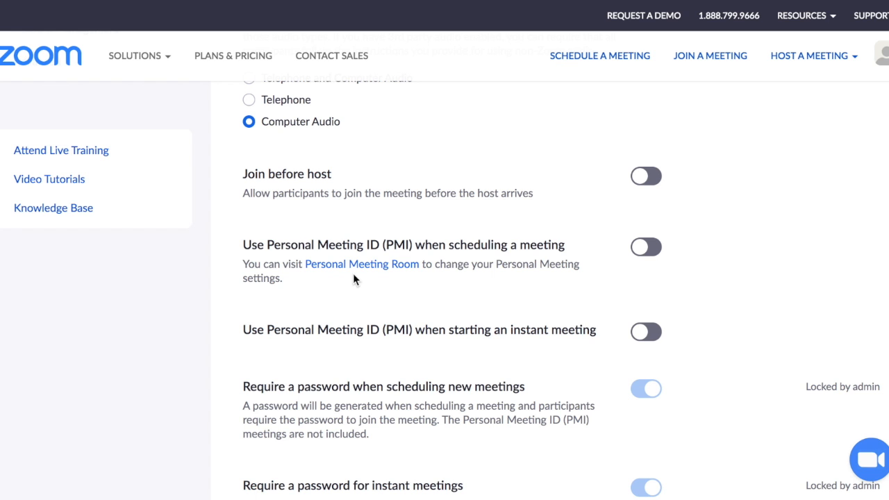
scroll(353, 278, down, 2)
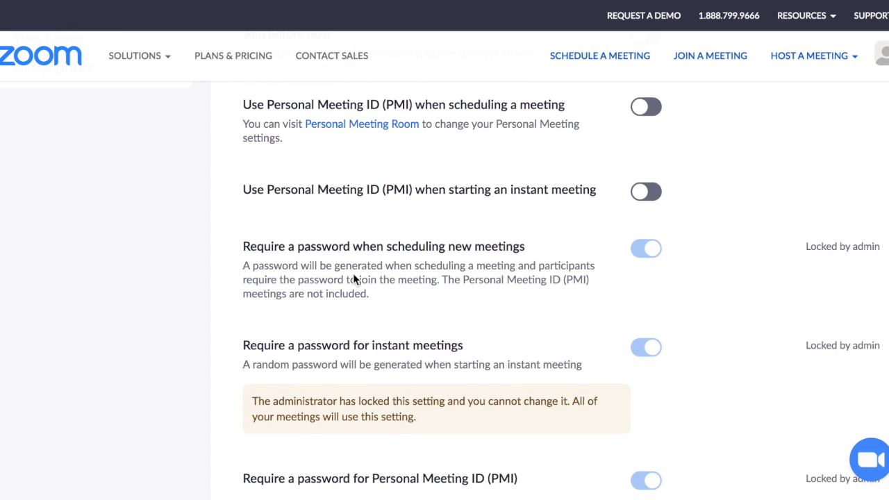
scroll(353, 274, down, 2)
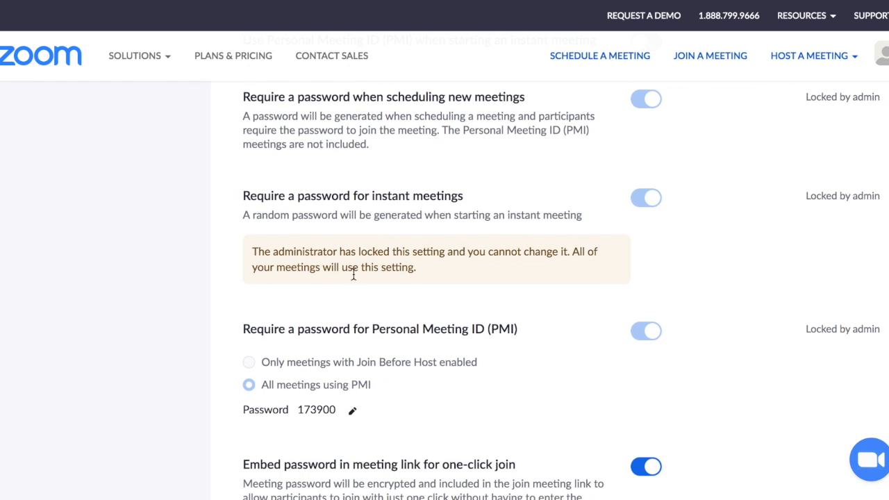
scroll(353, 278, down, 1)
scroll(355, 278, down, 3)
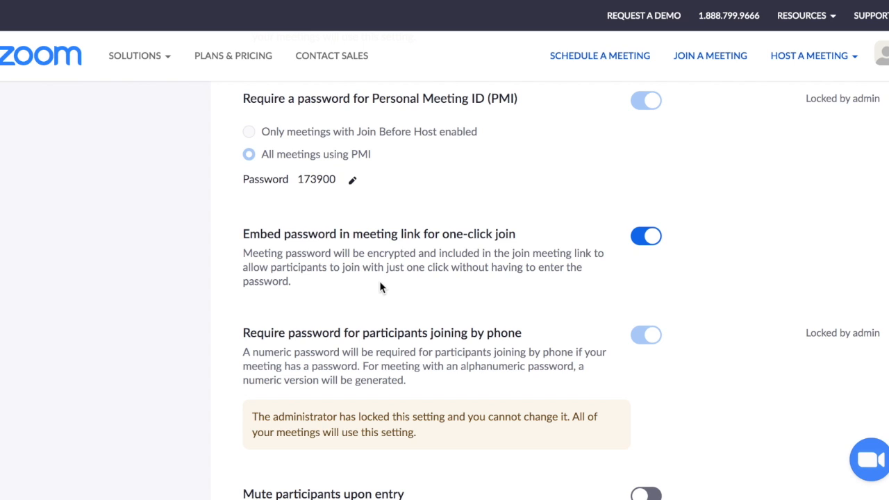
scroll(379, 287, down, 5)
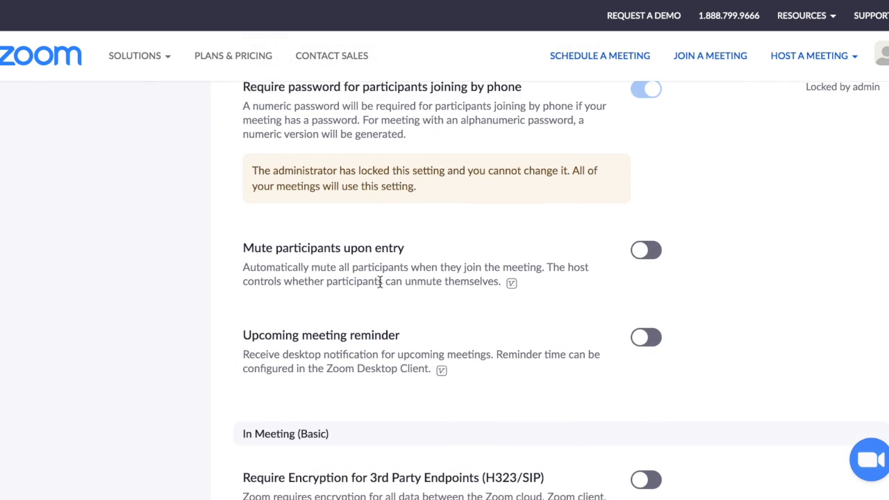
click(653, 252)
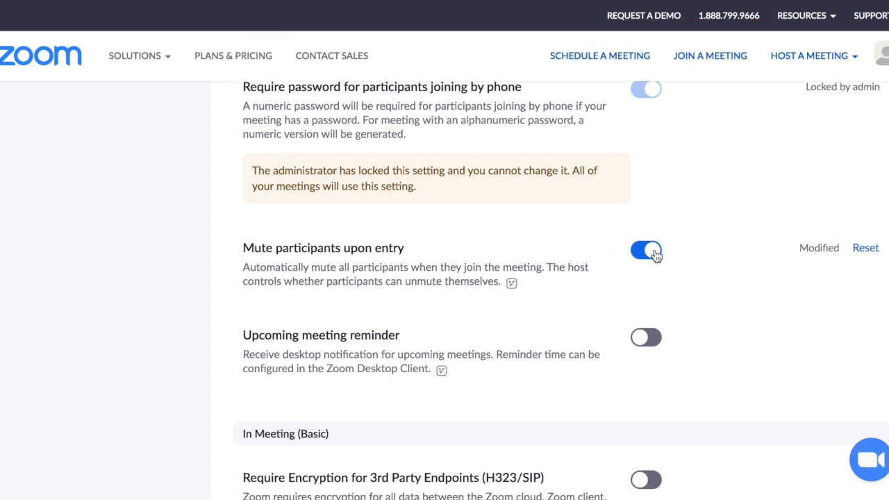
- Prevent participants from saving the chat in the basic in-meeting settings and save the change
scroll(655, 254, down, 3)
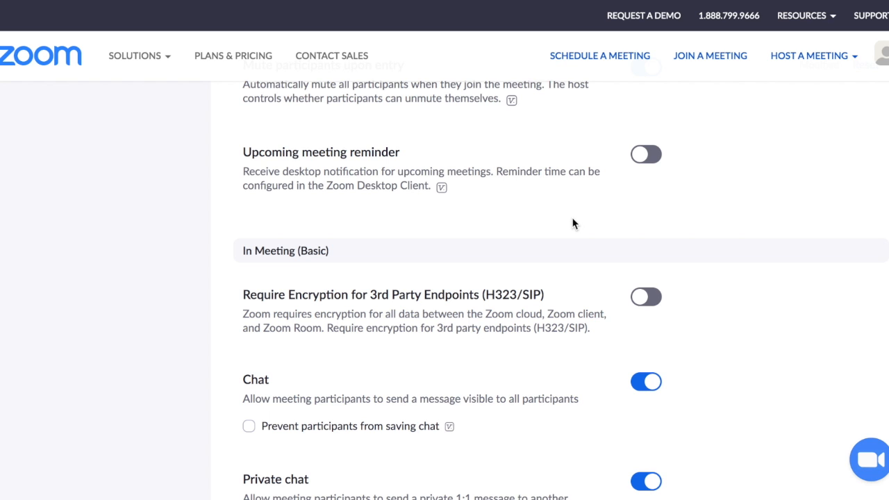
scroll(573, 222, down, 1)
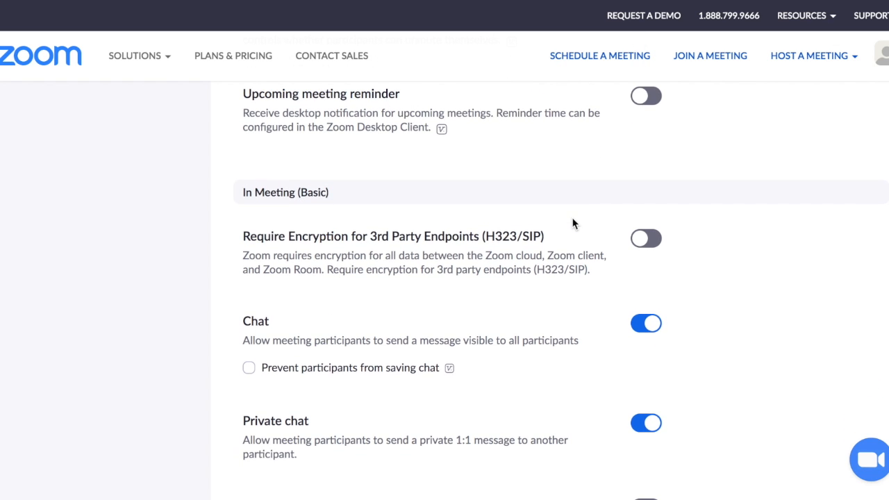
scroll(556, 290, down, 1)
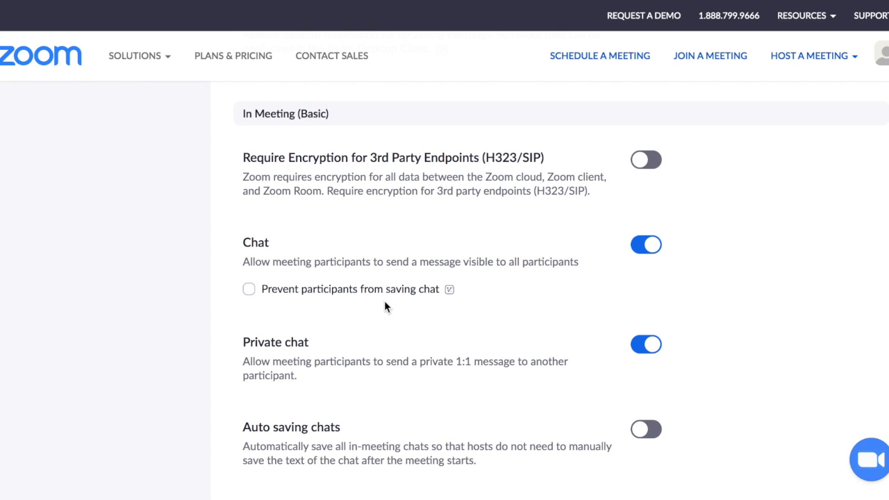
click(248, 291)
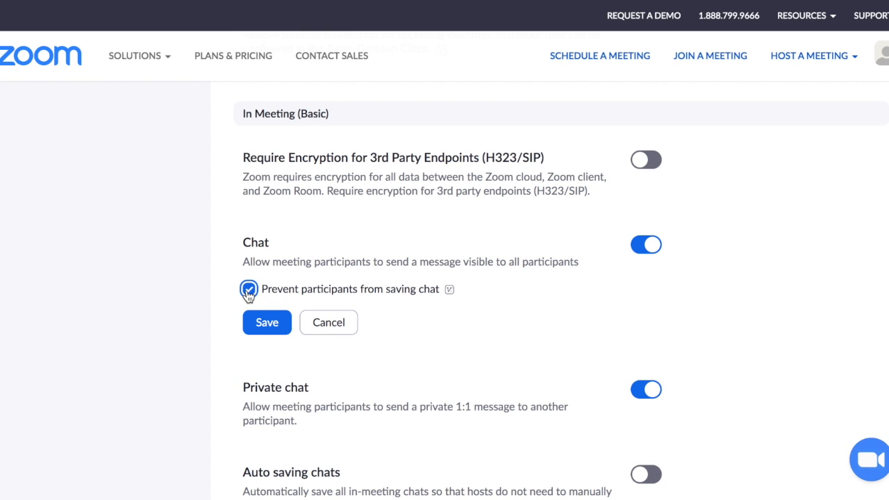
click(268, 324)
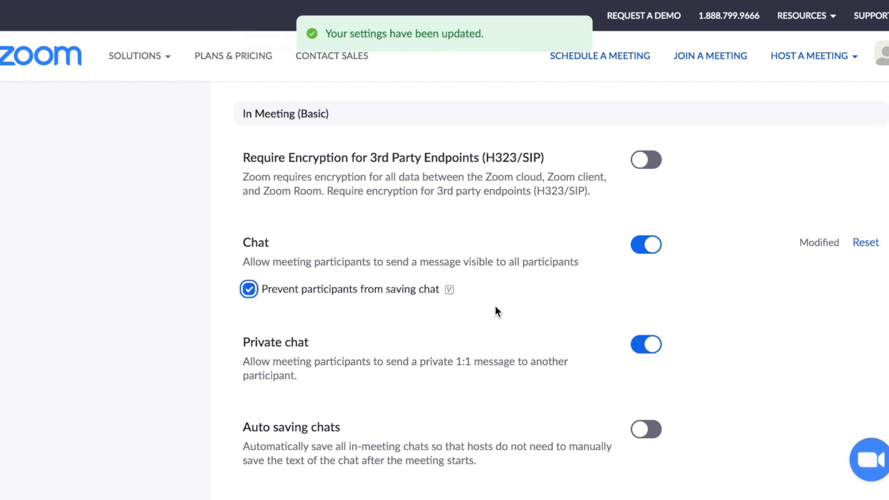
- Enable playing a sound when participants join or leave, make it heard by host only, and save
scroll(495, 306, down, 2)
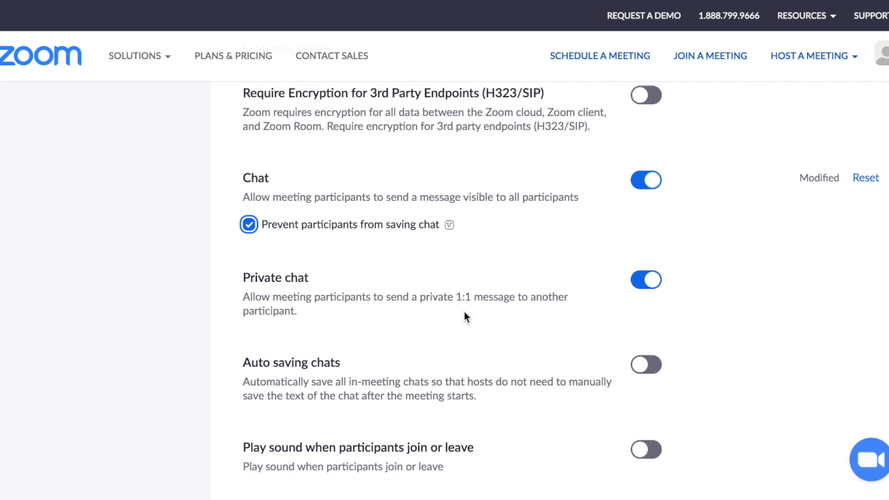
scroll(465, 316, down, 3)
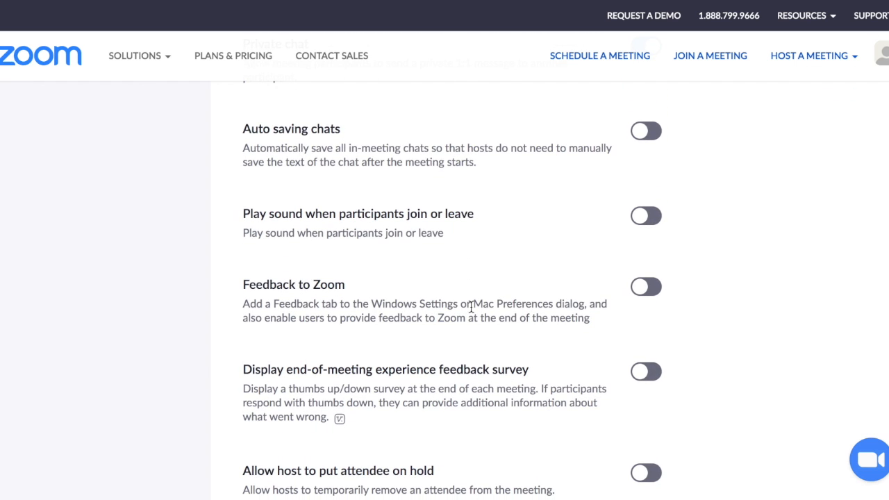
click(647, 215)
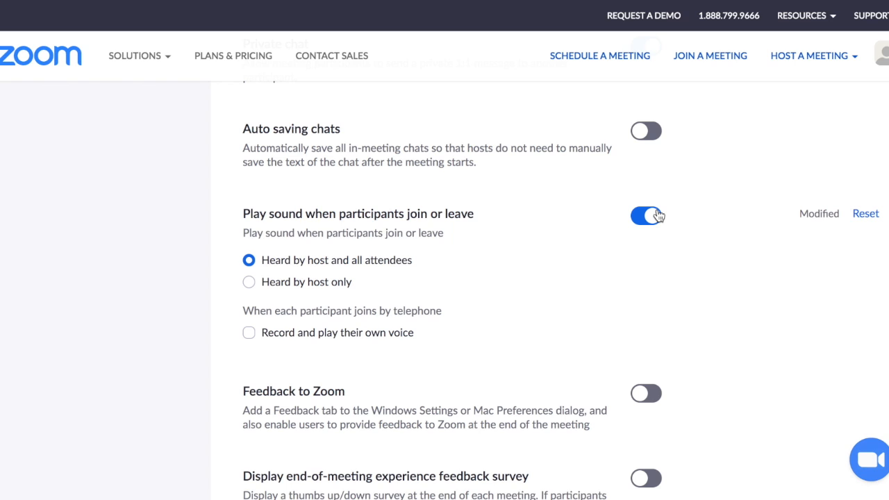
click(250, 283)
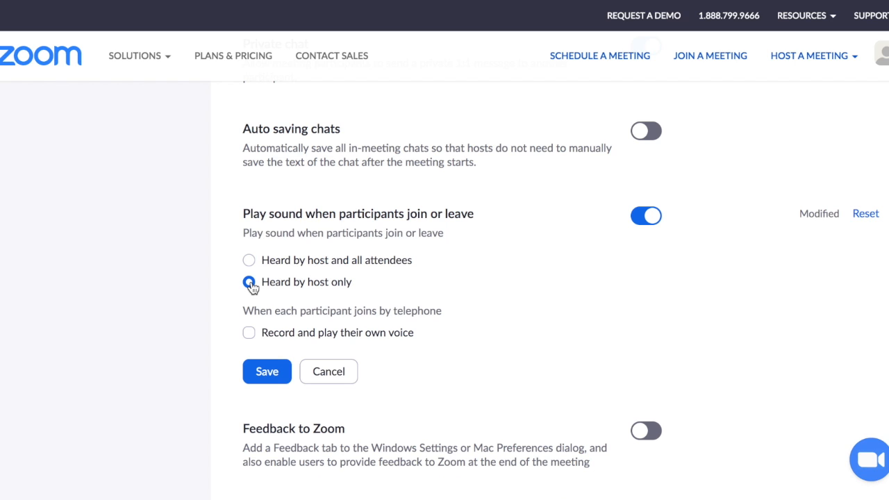
click(268, 372)
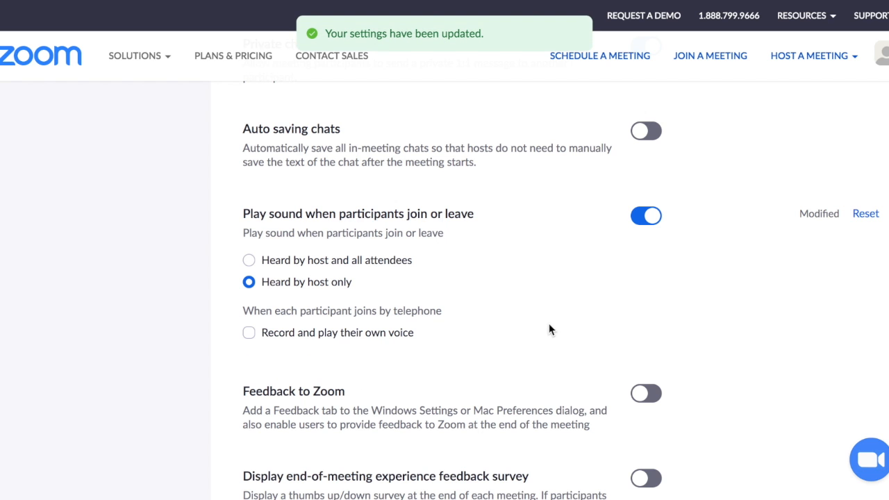
- Restrict who can share under Screen sharing to Host Only and save the change
scroll(550, 326, down, 3)
scroll(551, 330, down, 2)
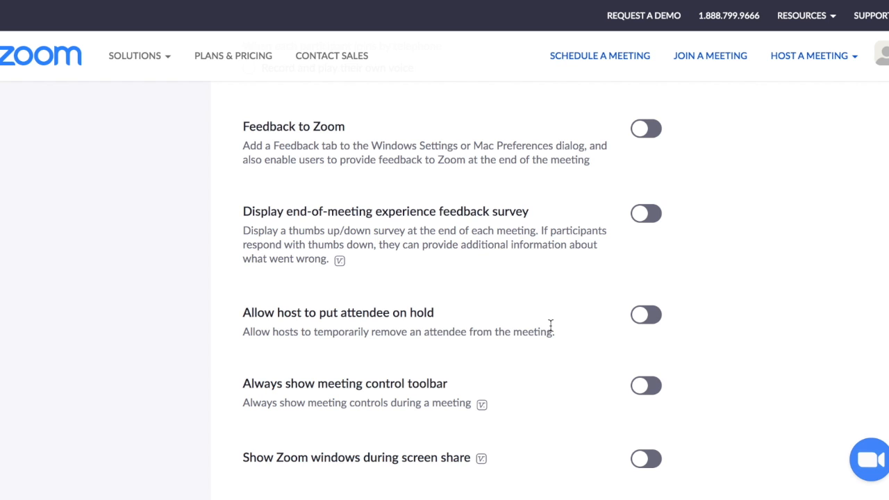
scroll(550, 327, down, 3)
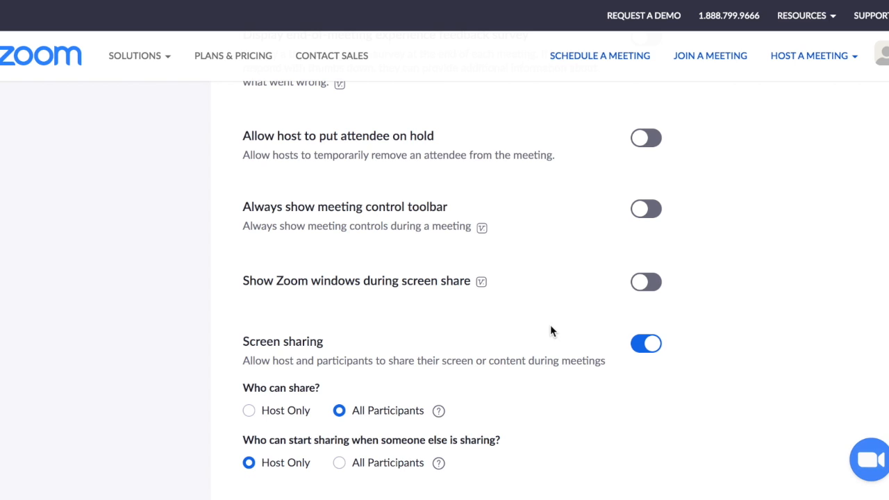
click(248, 411)
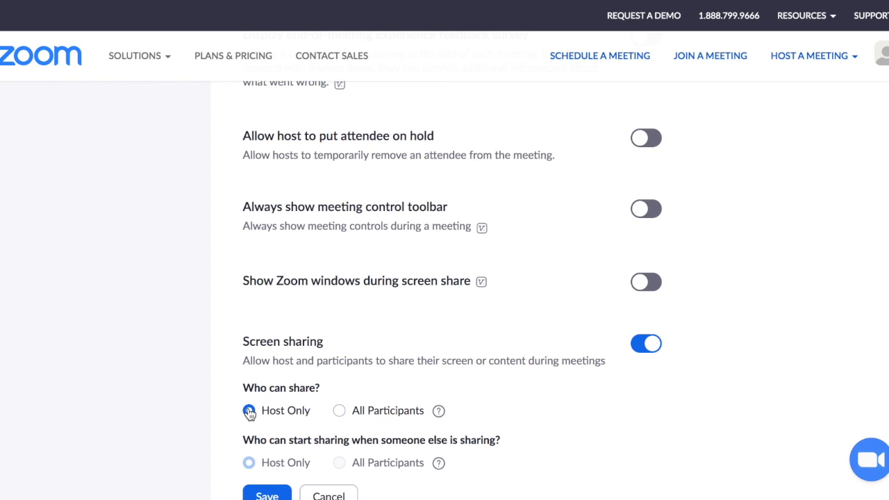
scroll(248, 412, down, 3)
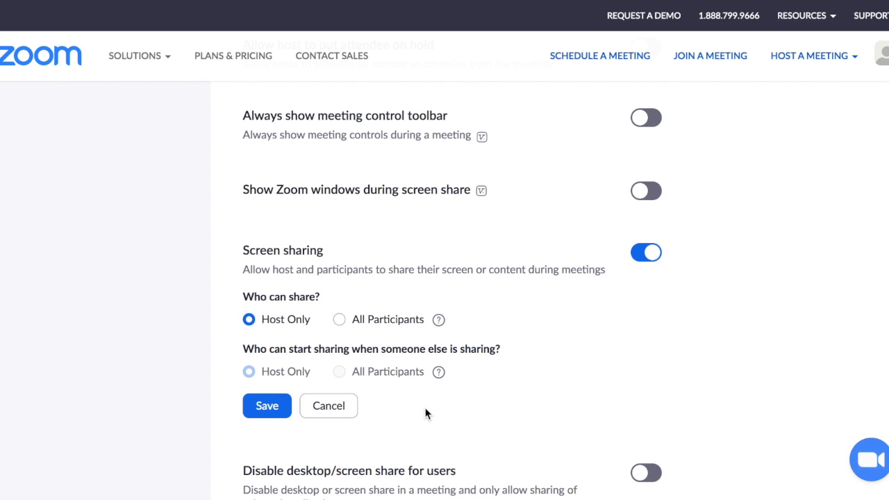
click(284, 411)
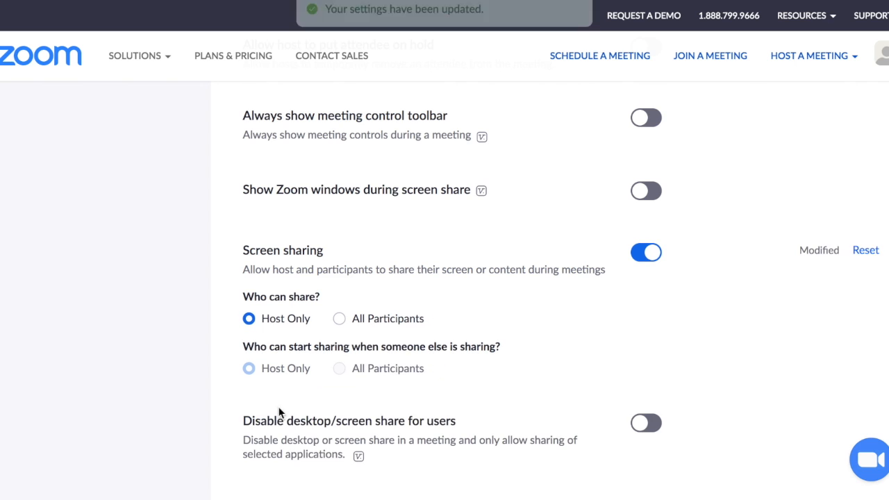
- Enable breakout rooms in the advanced in-meeting settings, allow the host to assign participants to them when scheduling, and save
scroll(494, 371, down, 1)
scroll(494, 373, down, 2)
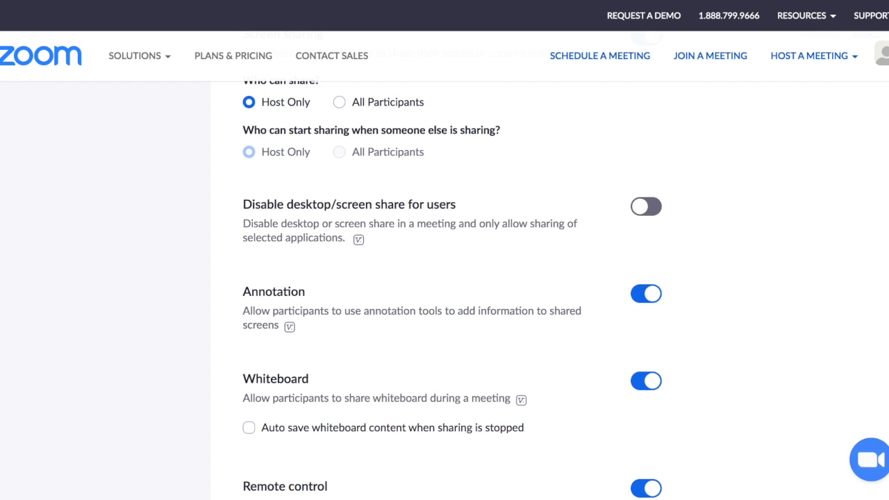
scroll(819, 401, down, 3)
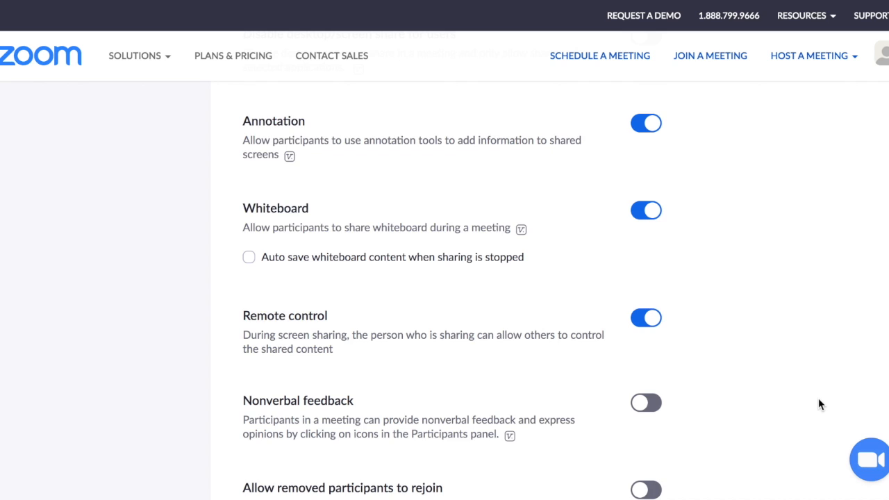
scroll(819, 404, down, 2)
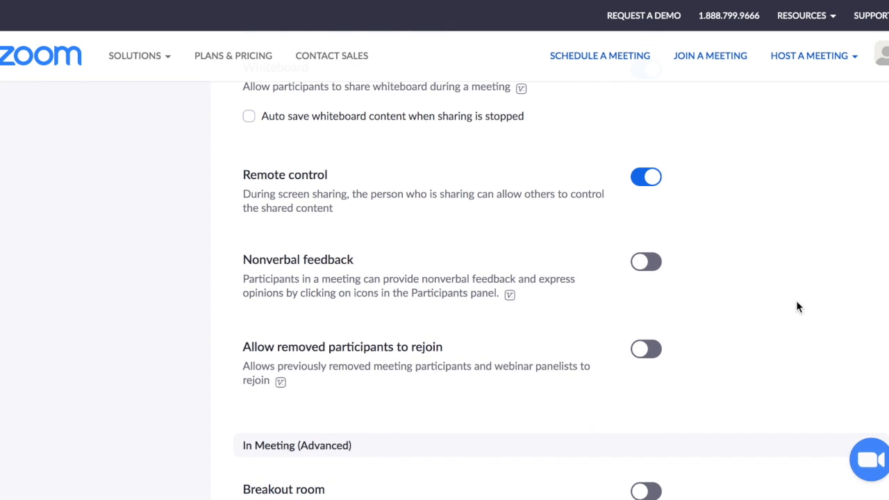
scroll(797, 306, down, 3)
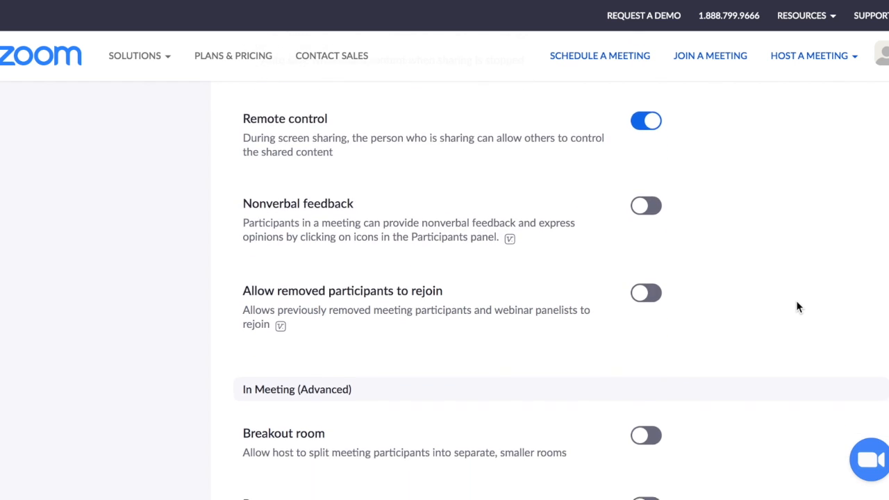
scroll(798, 306, down, 3)
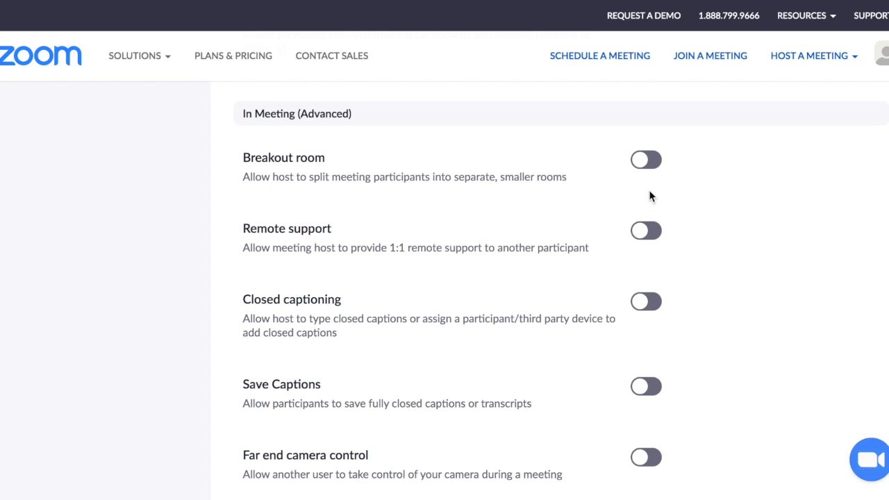
click(652, 164)
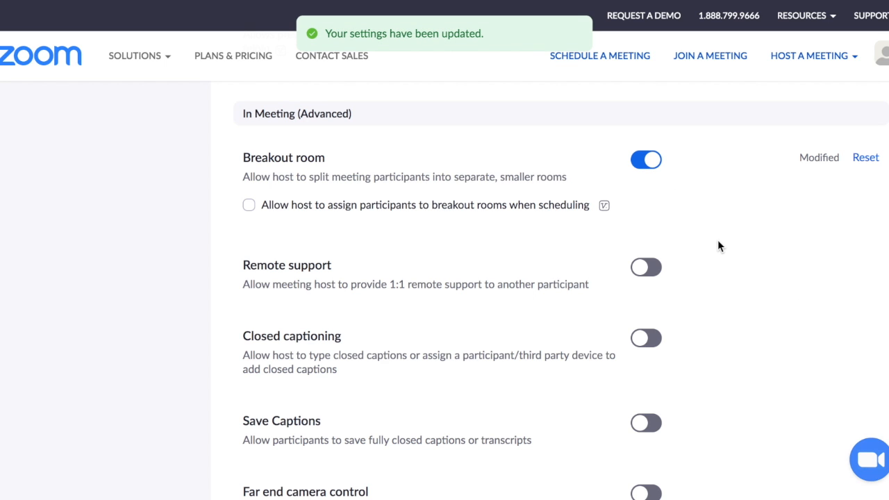
click(248, 205)
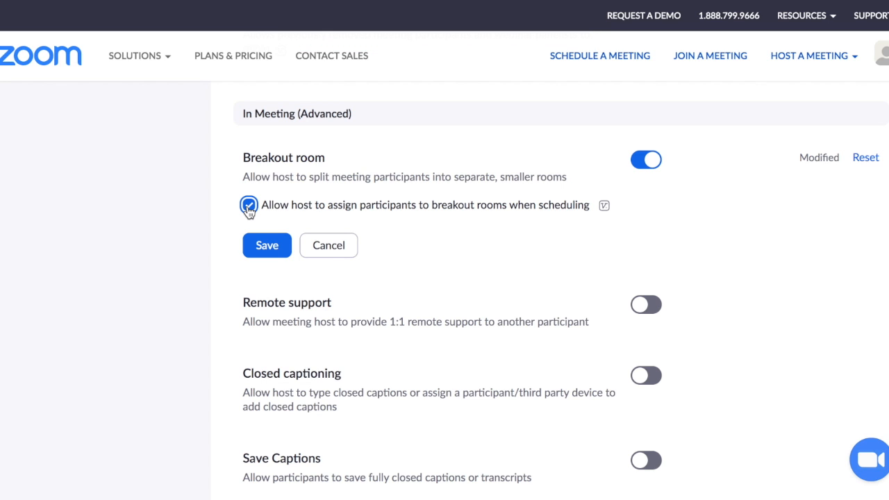
click(266, 245)
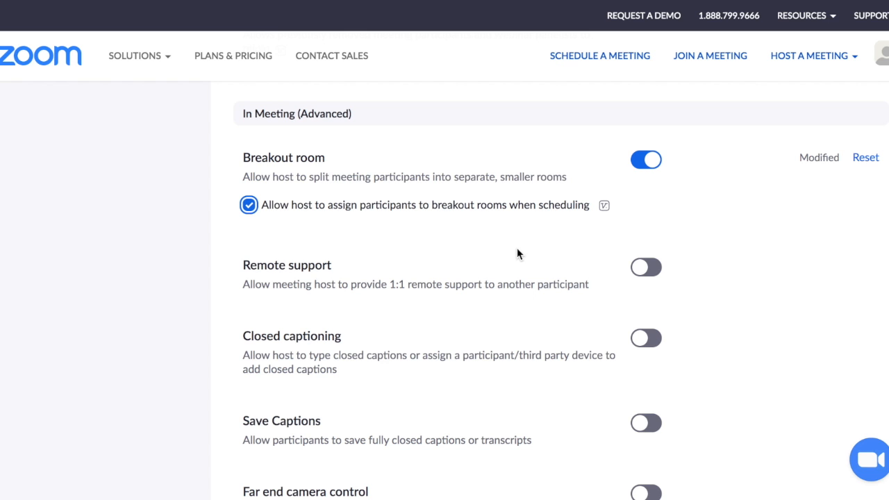
- Review the remaining advanced in-meeting settings, including virtual background and waiting room, plus the Email Notification and Other sections
scroll(717, 336, down, 3)
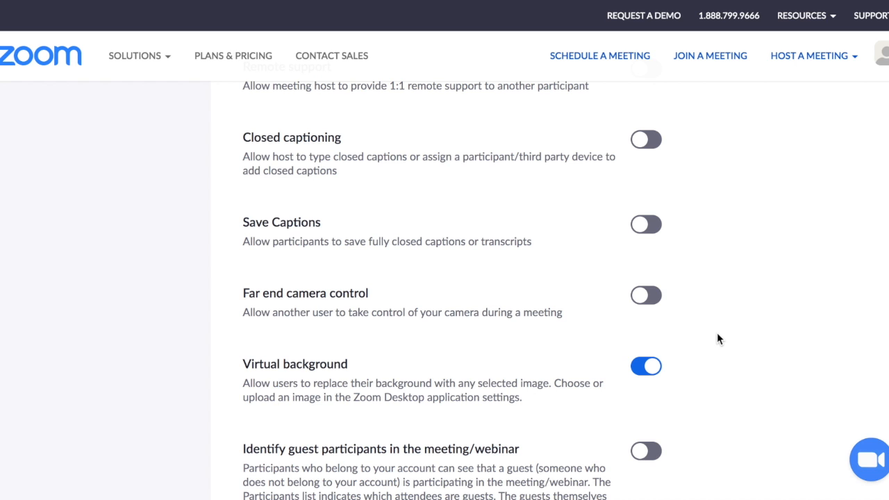
scroll(719, 338, down, 3)
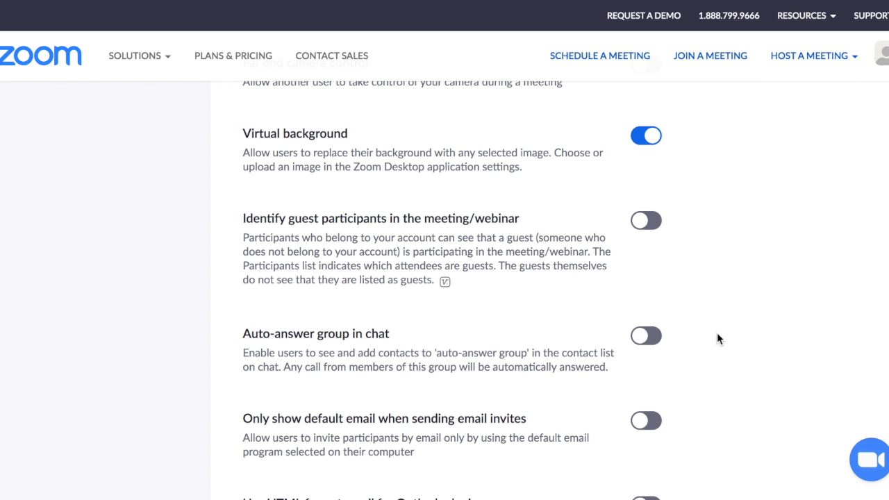
scroll(719, 338, down, 3)
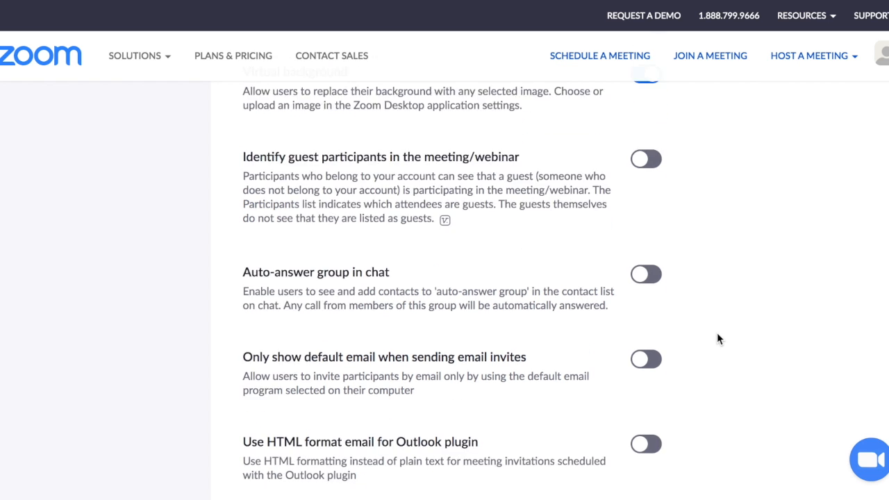
scroll(718, 338, down, 4)
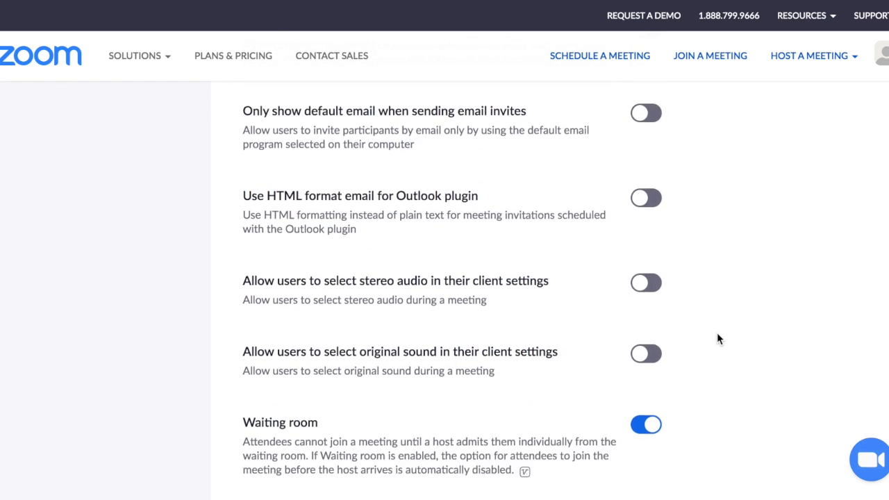
scroll(718, 338, down, 2)
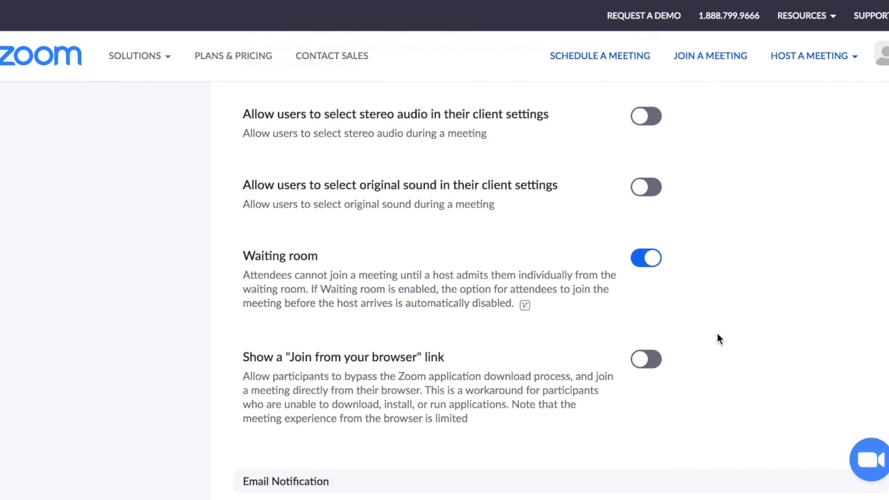
scroll(718, 339, down, 4)
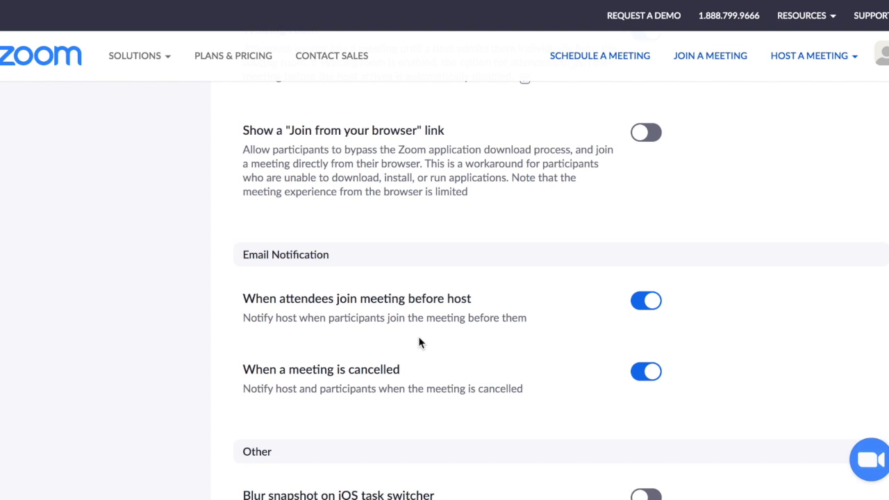
scroll(418, 336, down, 3)
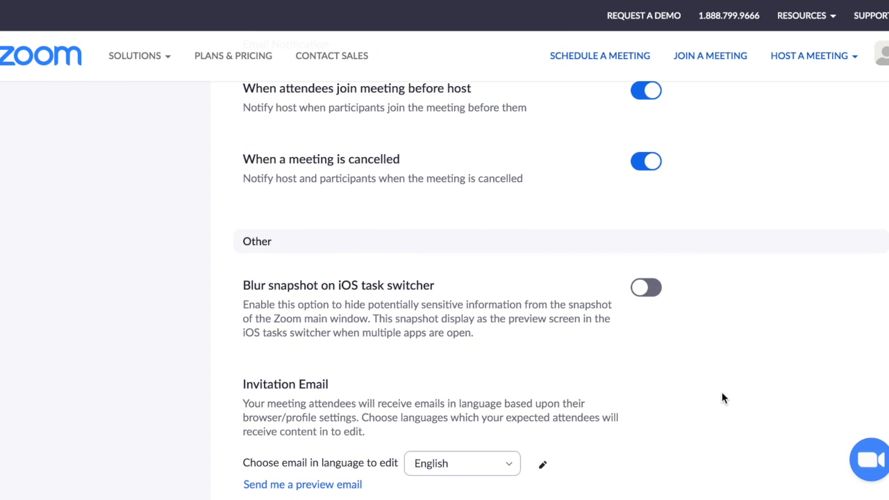
scroll(721, 391, down, 1)
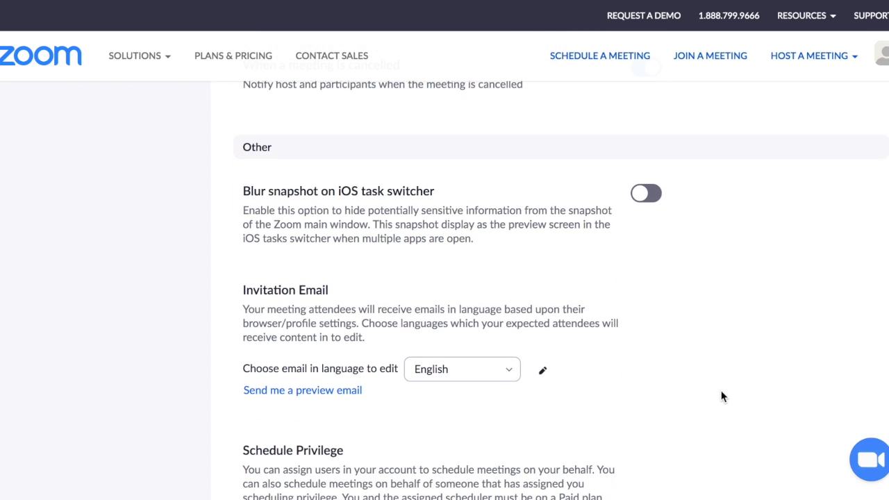
scroll(721, 392, down, 3)
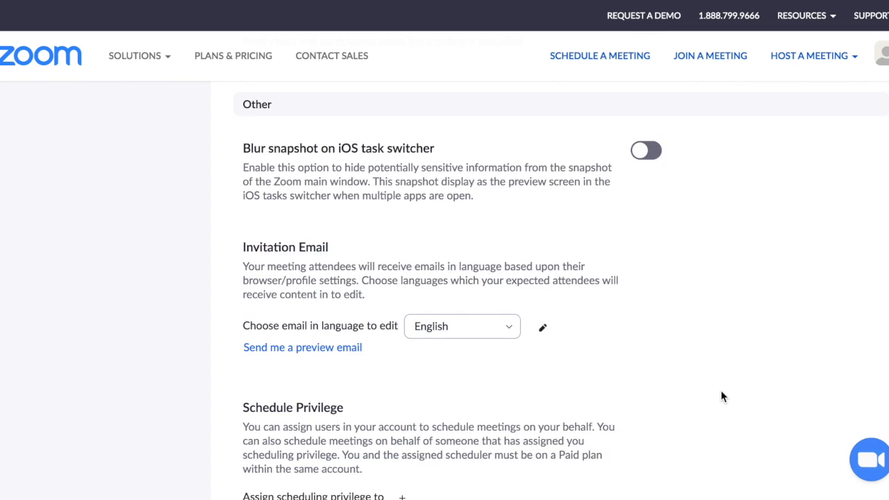
scroll(721, 396, down, 3)
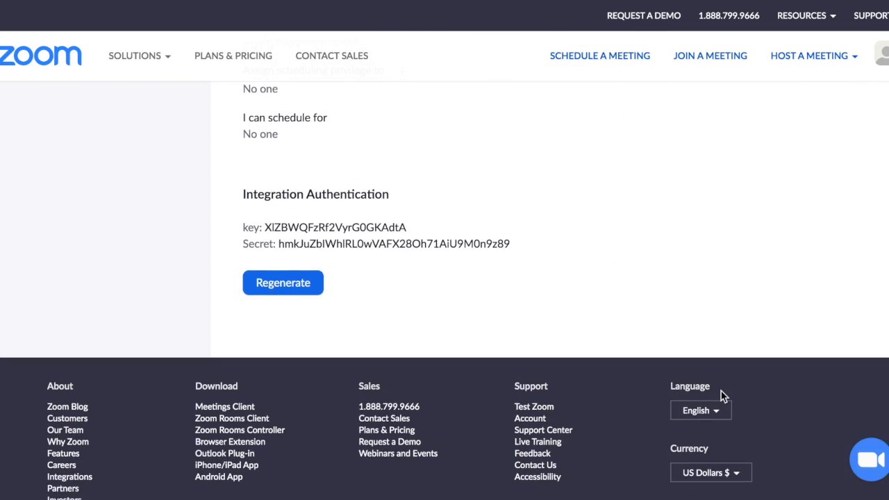
- Return to the Schedule Meeting section at the beginning of the meeting settings
scroll(721, 396, up, 1)
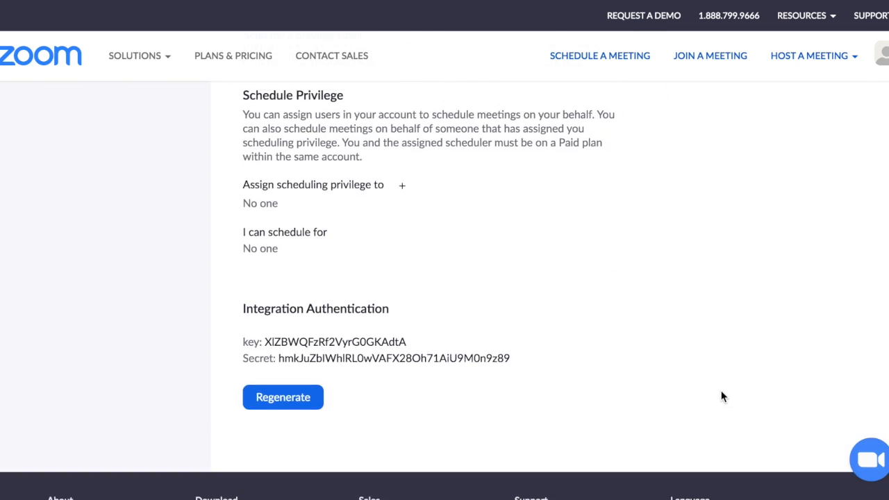
scroll(722, 396, up, 2)
scroll(723, 396, up, 15)
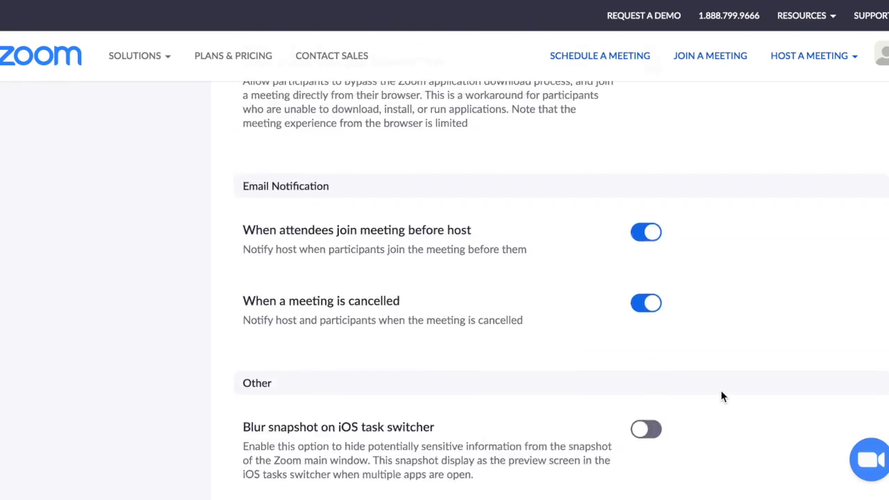
scroll(721, 397, up, 15)
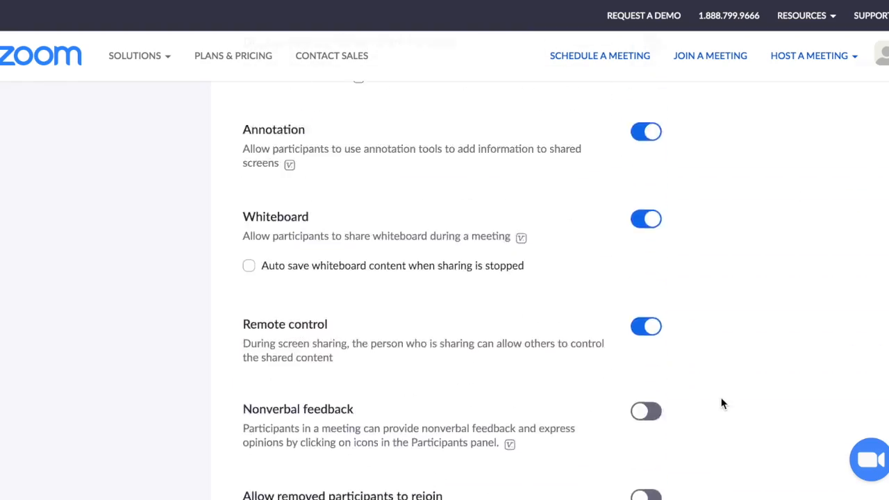
scroll(721, 404, up, 15)
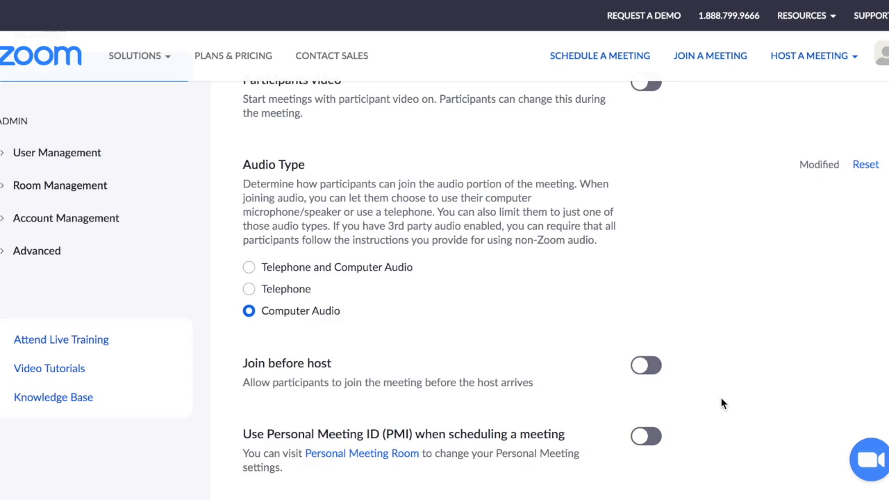
scroll(721, 404, up, 5)
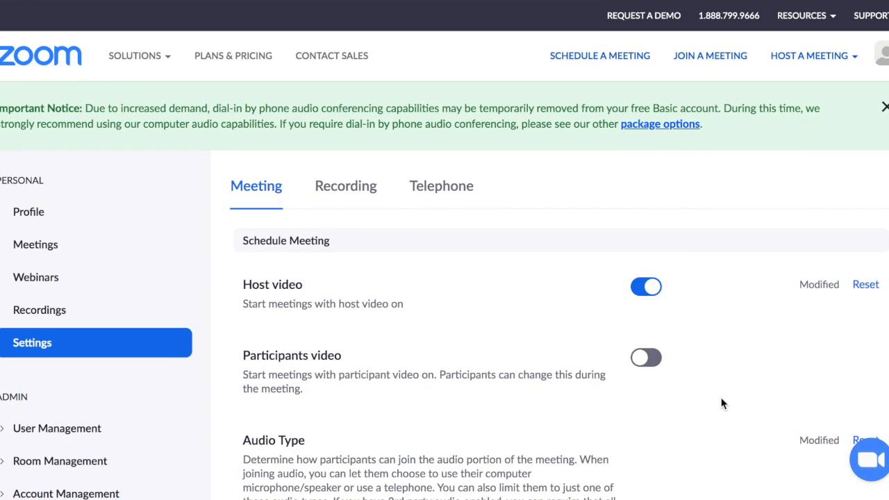